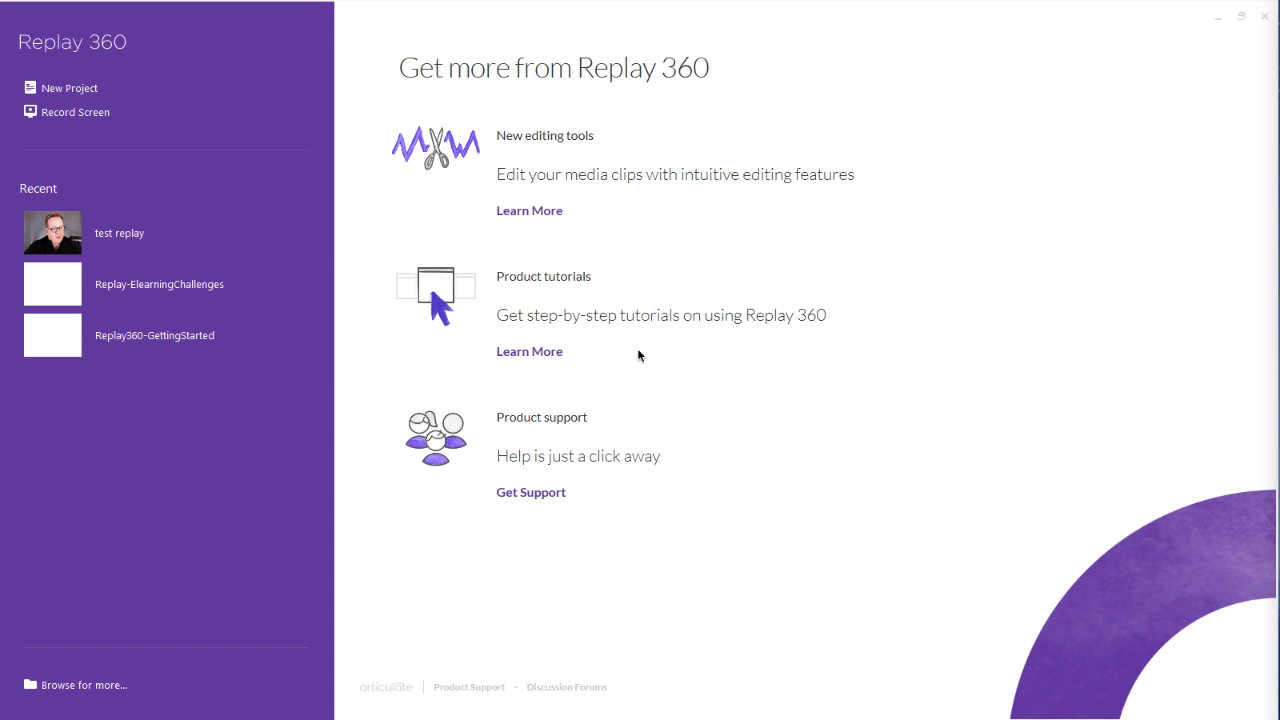
Step: Create a new, empty untitled project from the Replay 360 start screen
left_click(72, 90)
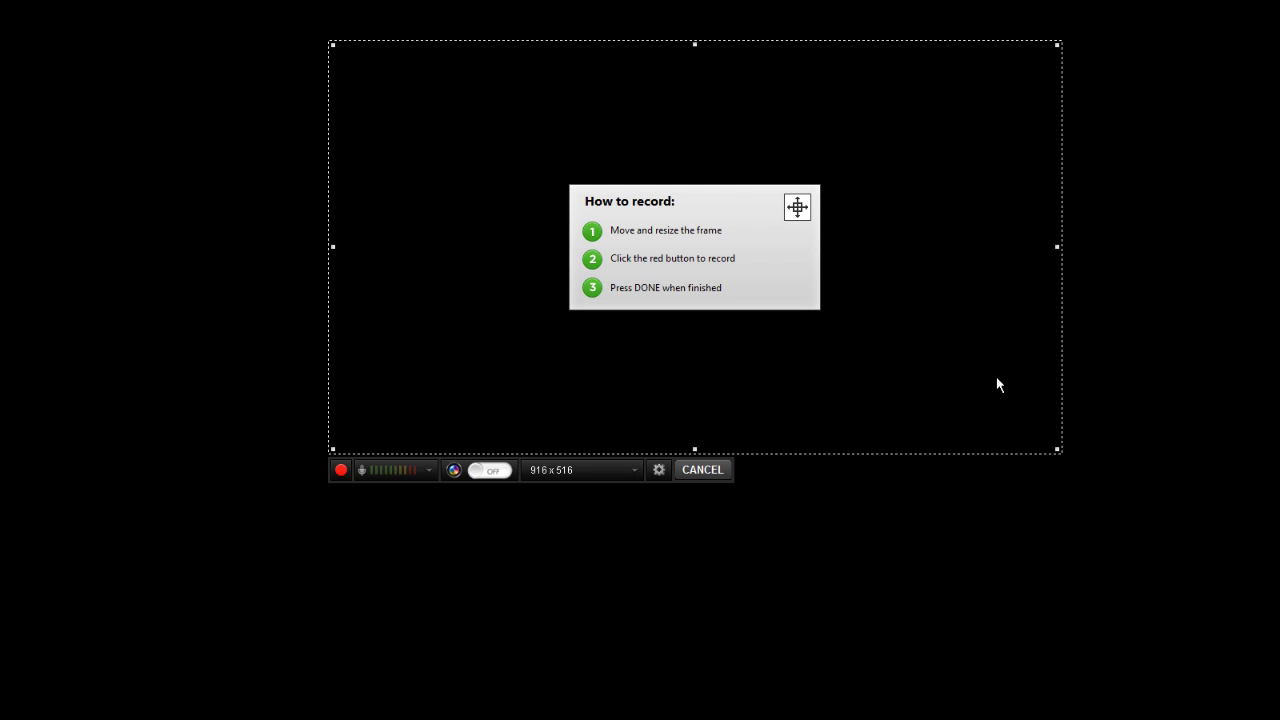
Step: Try the 720 x 540 recording size, then switch the capture area to Select a window
left_click(593, 468)
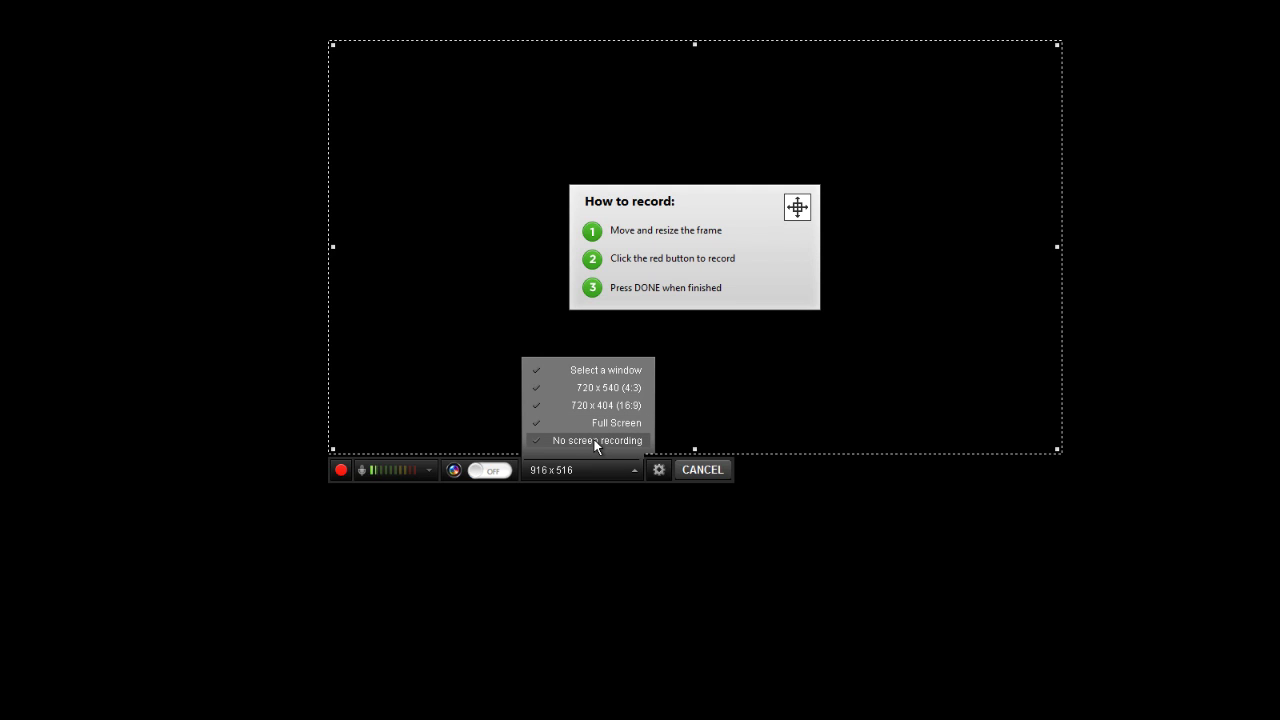
left_click(608, 388)
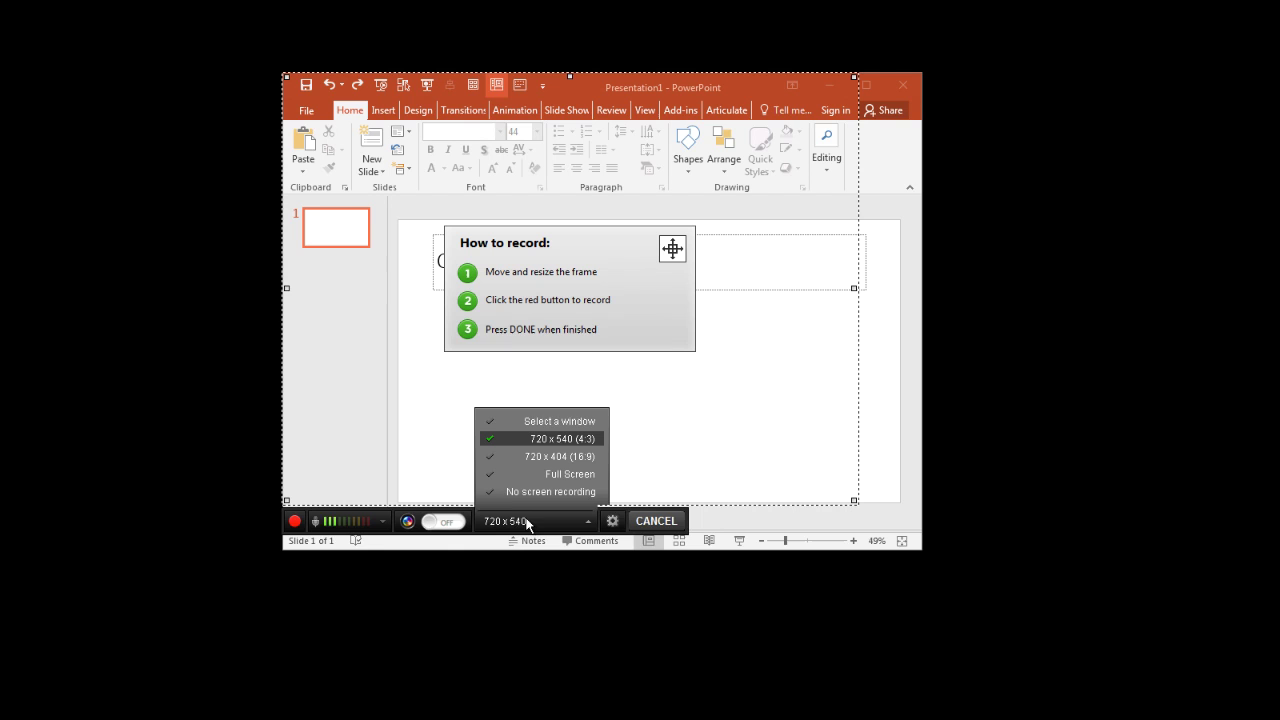
left_click(562, 424)
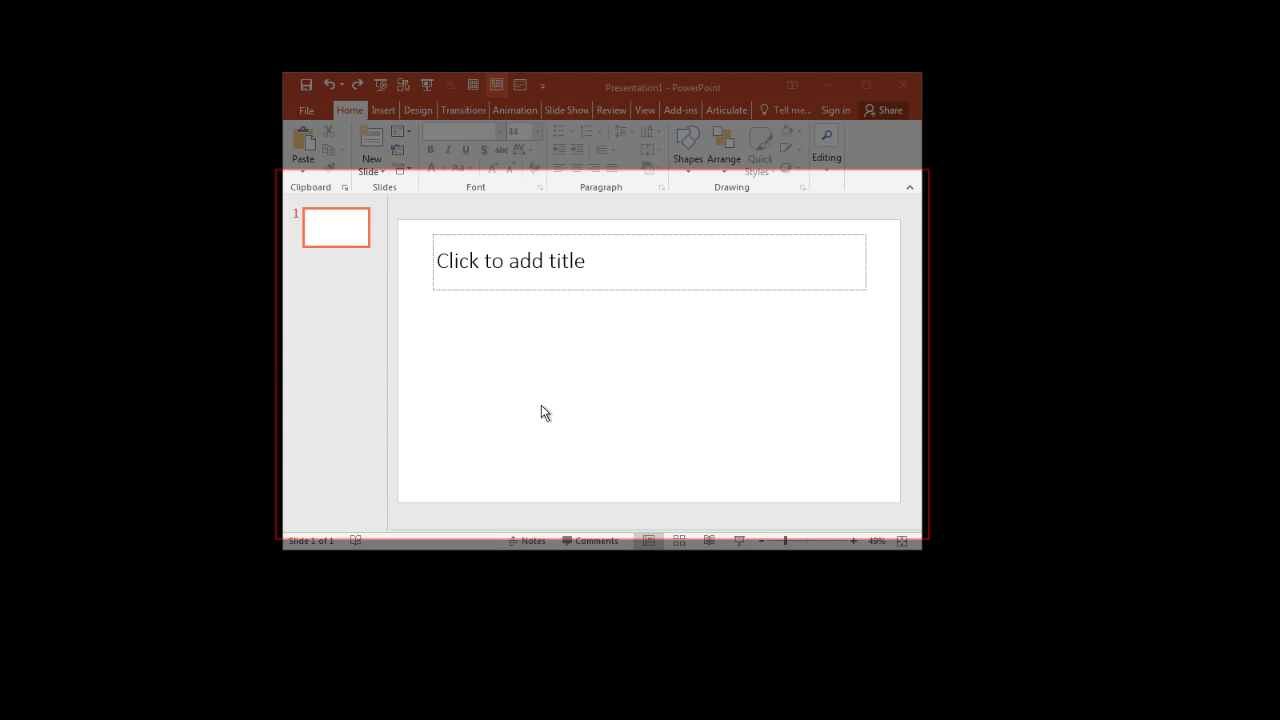
Step: Snap the capture area to the PowerPoint window, enlarging PowerPoint and re-selecting it
left_click(599, 83)
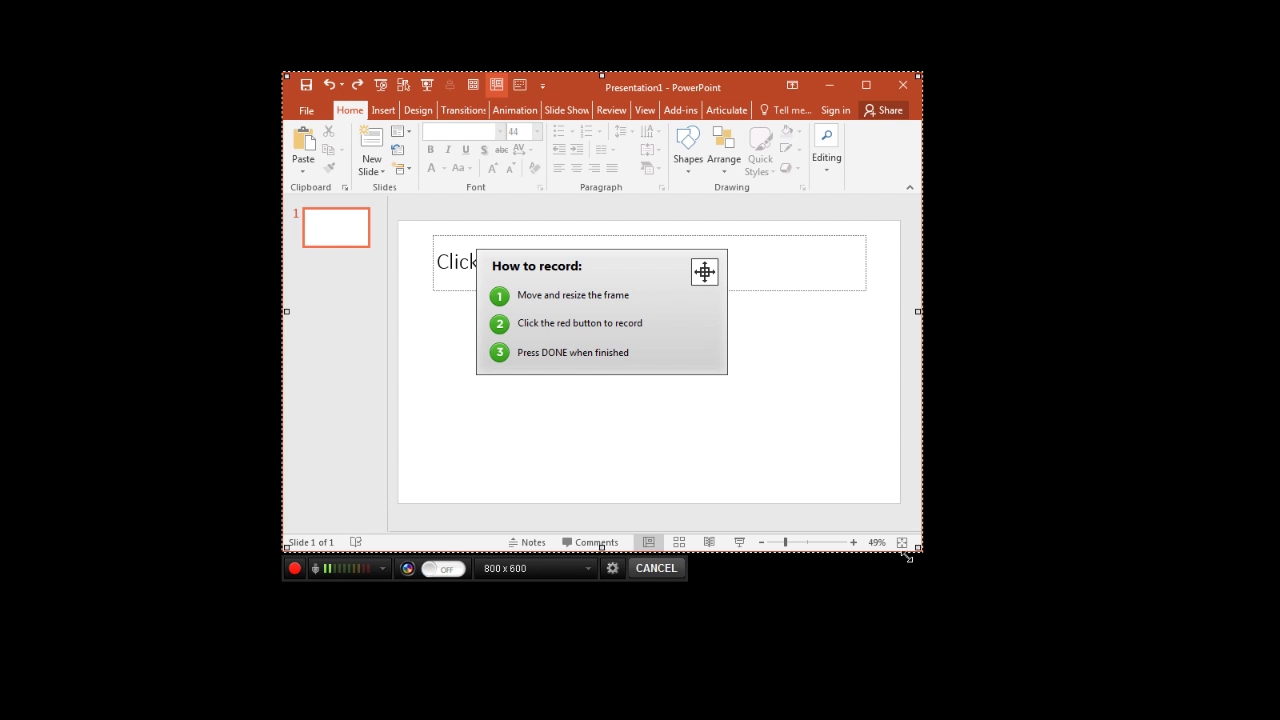
left_click_drag(919, 549, 894, 500)
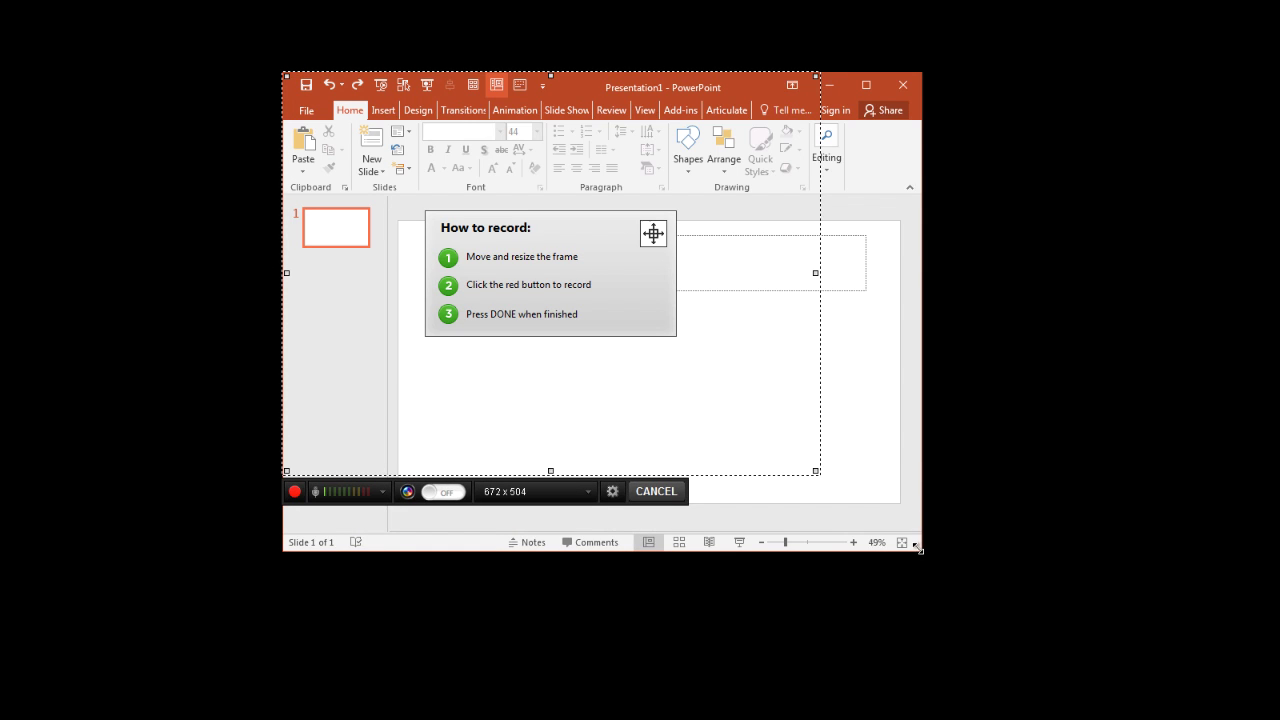
left_click_drag(920, 550, 1113, 621)
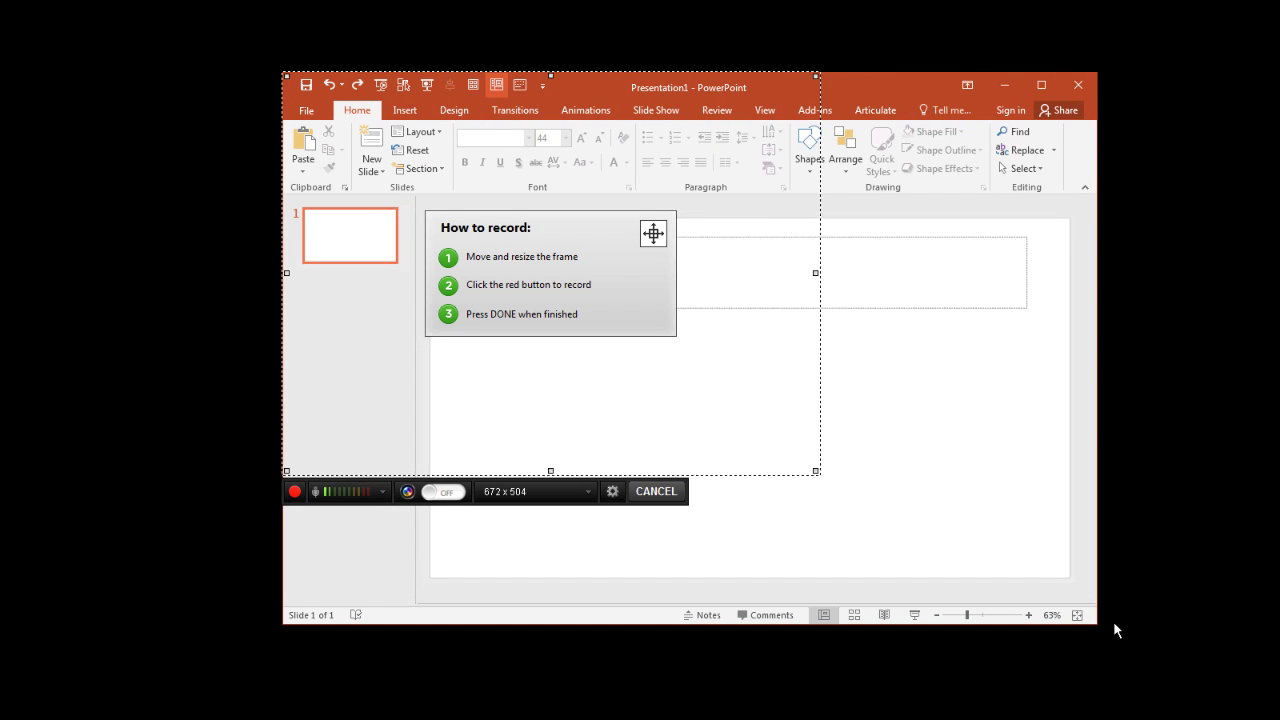
left_click(511, 495)
left_click(543, 392)
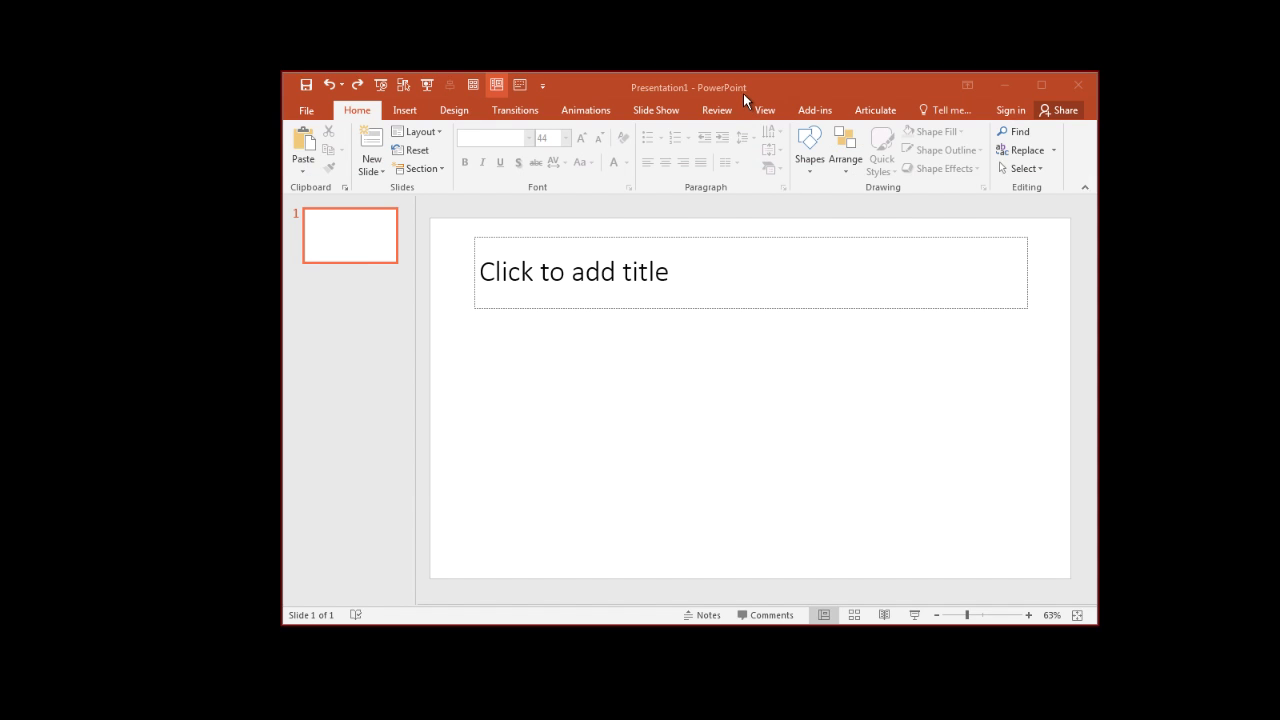
left_click(743, 93)
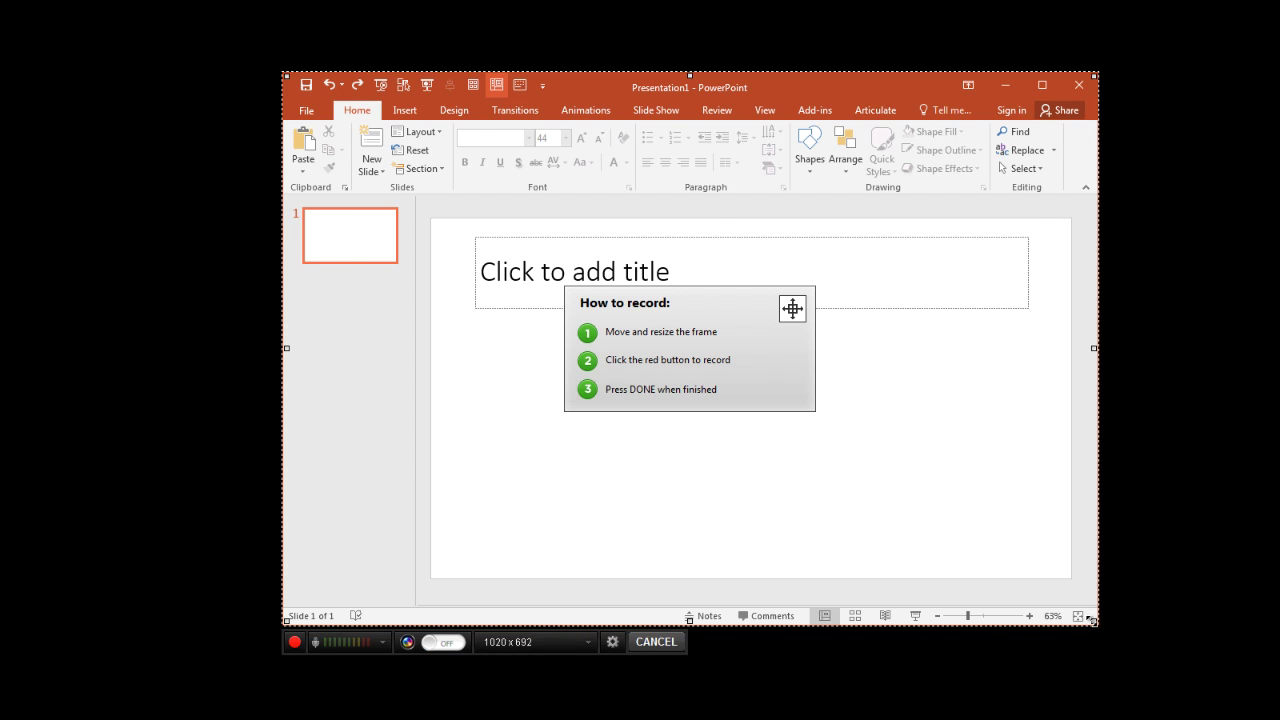
Step: Resize the capture frame and PowerPoint window until the 800 x 600 frame fits PowerPoint
left_click_drag(1094, 621, 1019, 541)
left_click_drag(1097, 624, 905, 494)
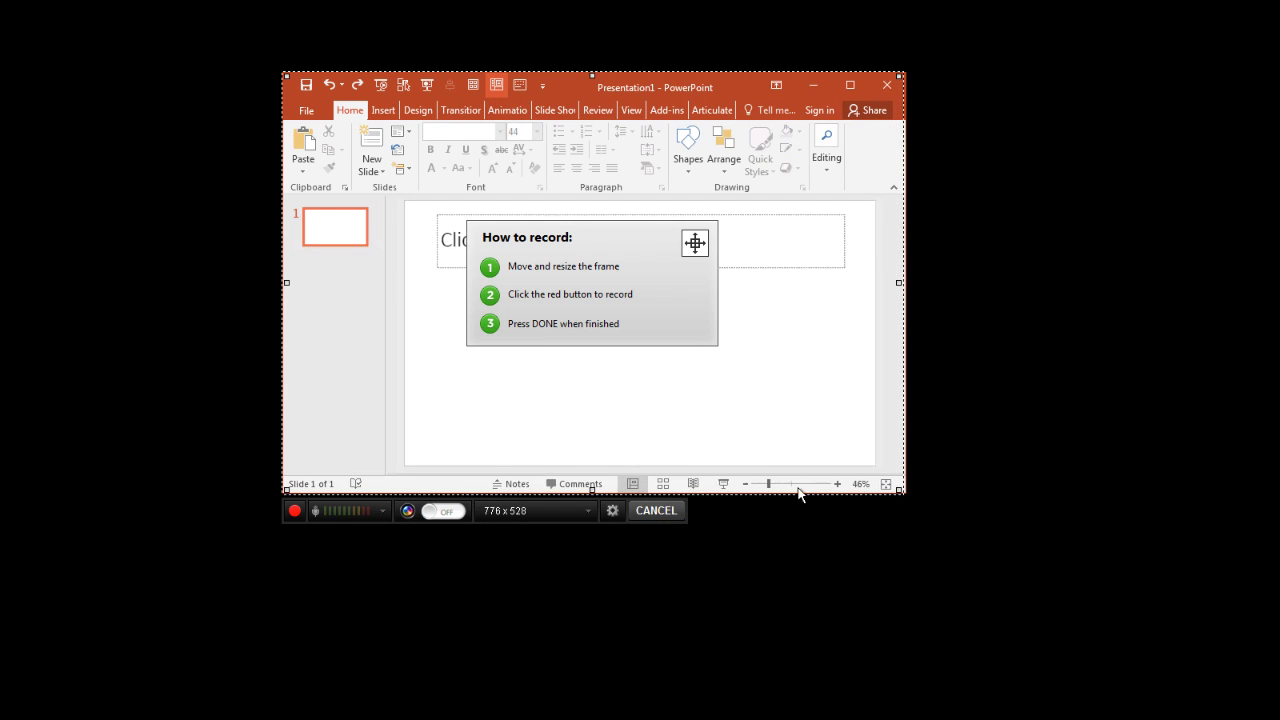
left_click(529, 510)
left_click(562, 427)
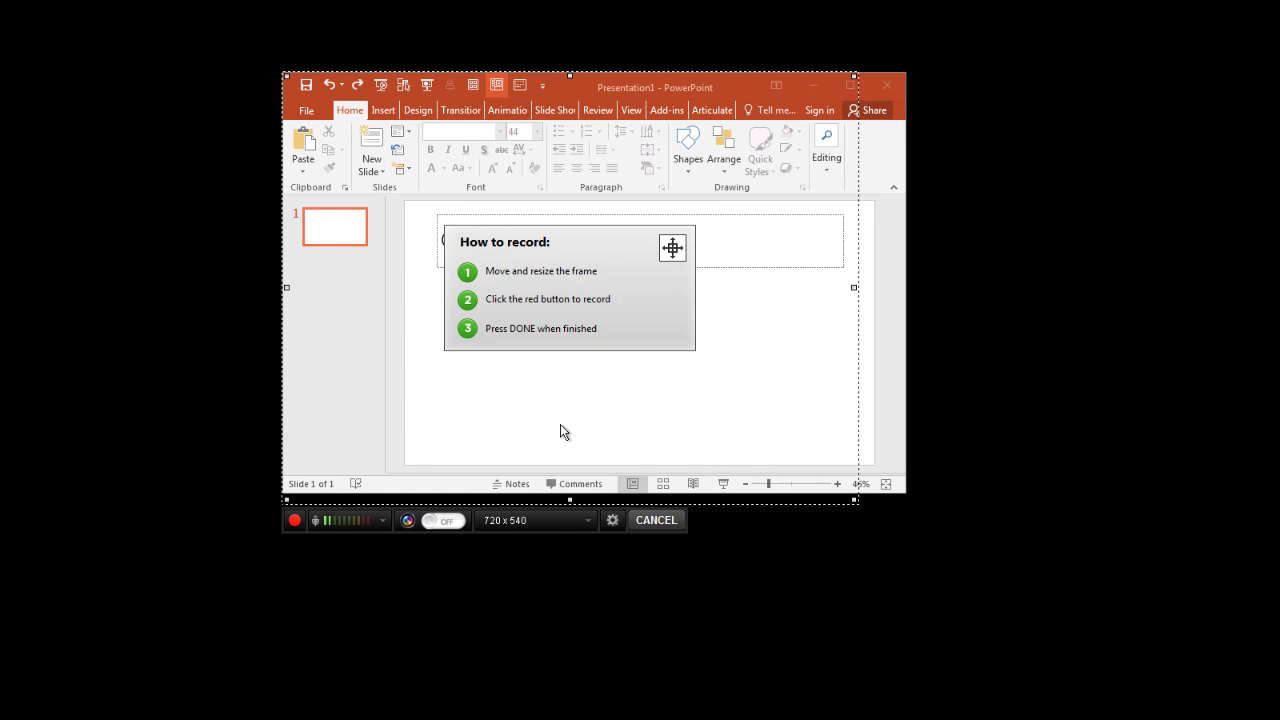
left_click_drag(856, 499, 948, 548)
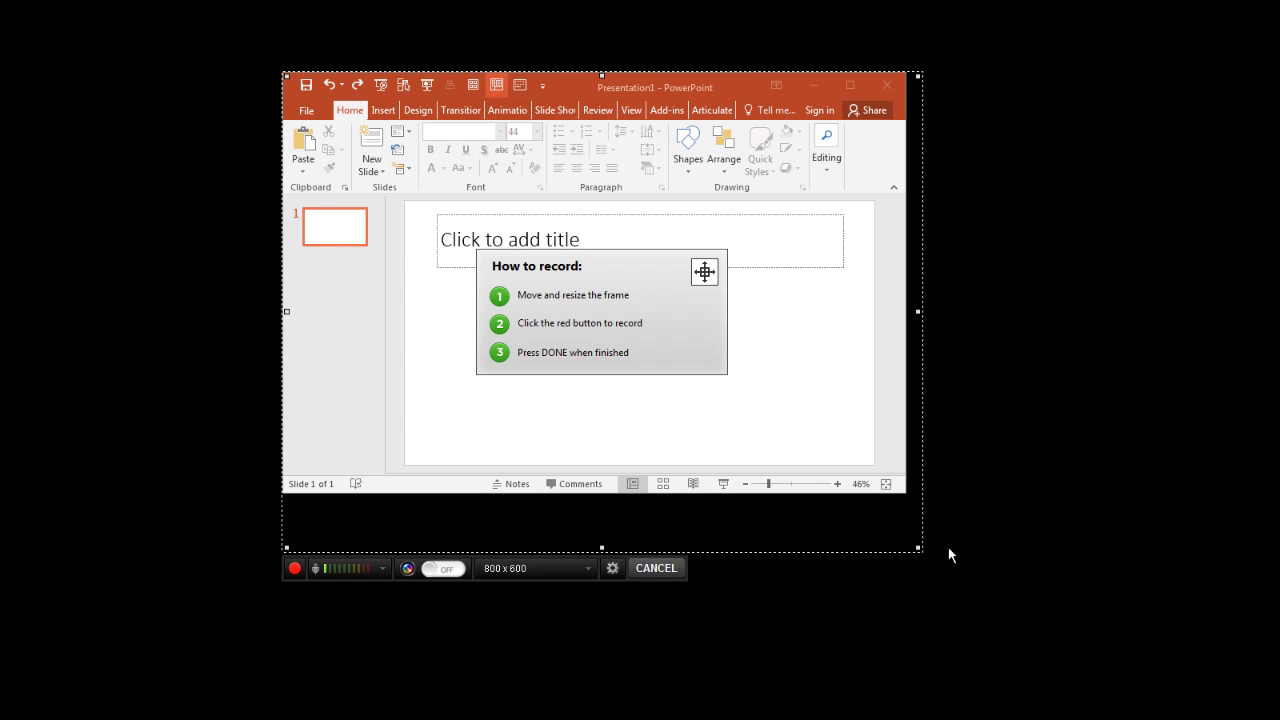
left_click(866, 447)
left_click_drag(905, 491, 921, 549)
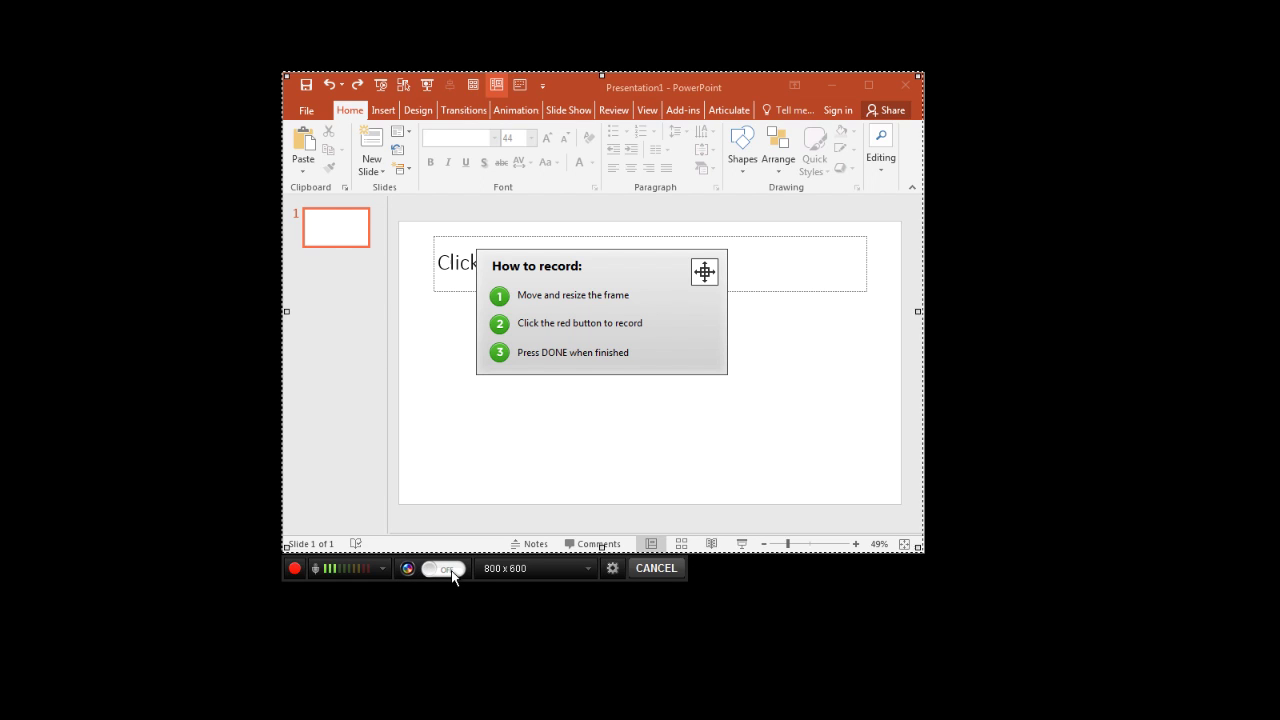
Step: Turn on webcam capture using FaceTime HD Camera at 640 x 480 (4:3)
left_click(451, 571)
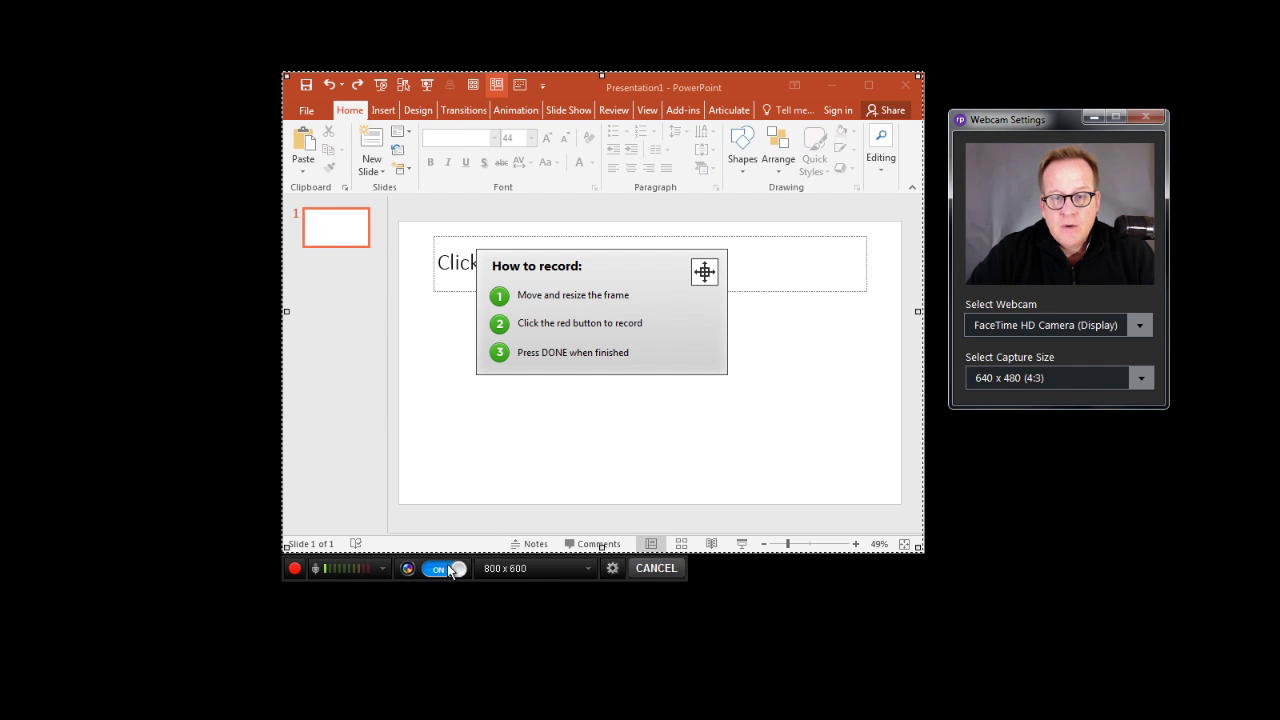
left_click_drag(1018, 117, 895, 83)
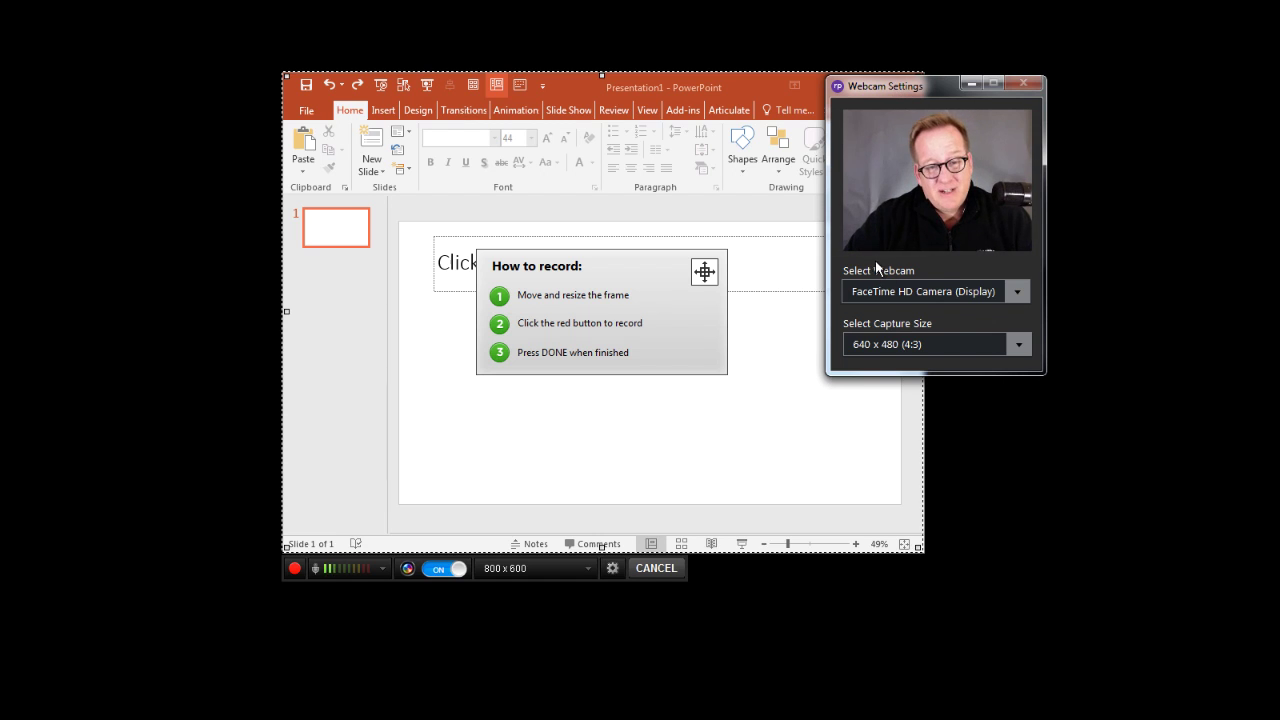
left_click(1020, 289)
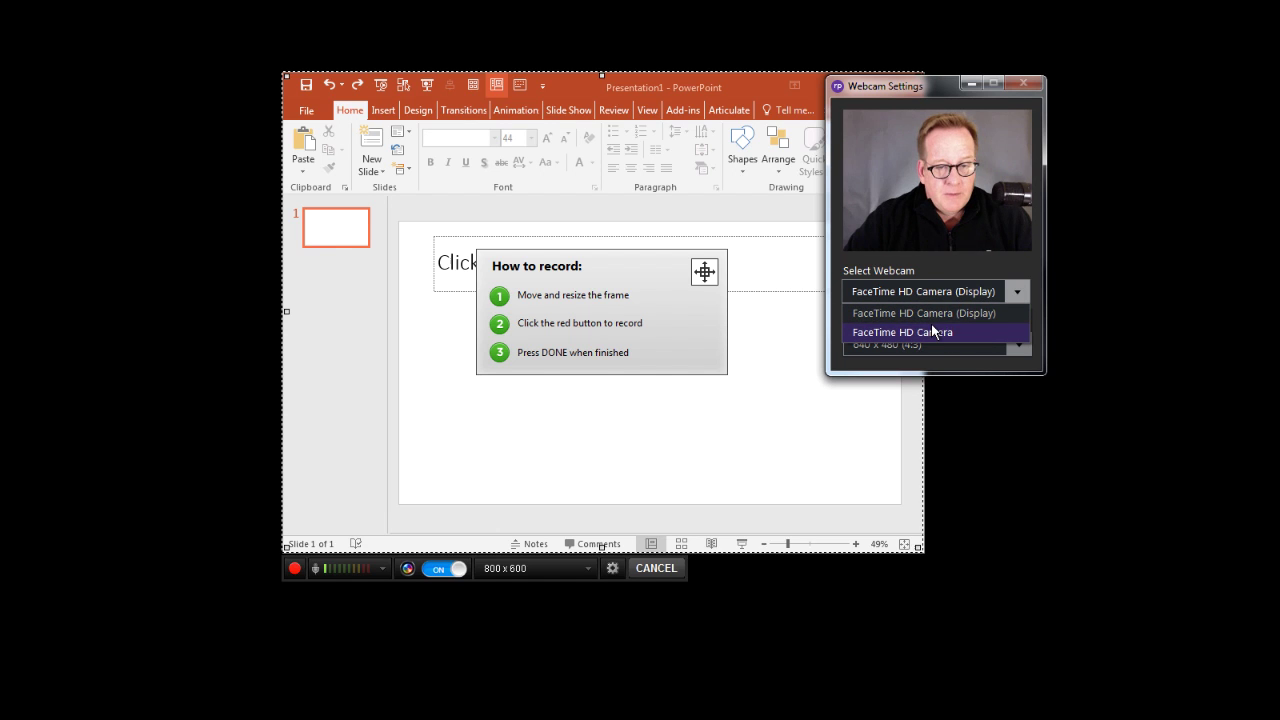
left_click(948, 256)
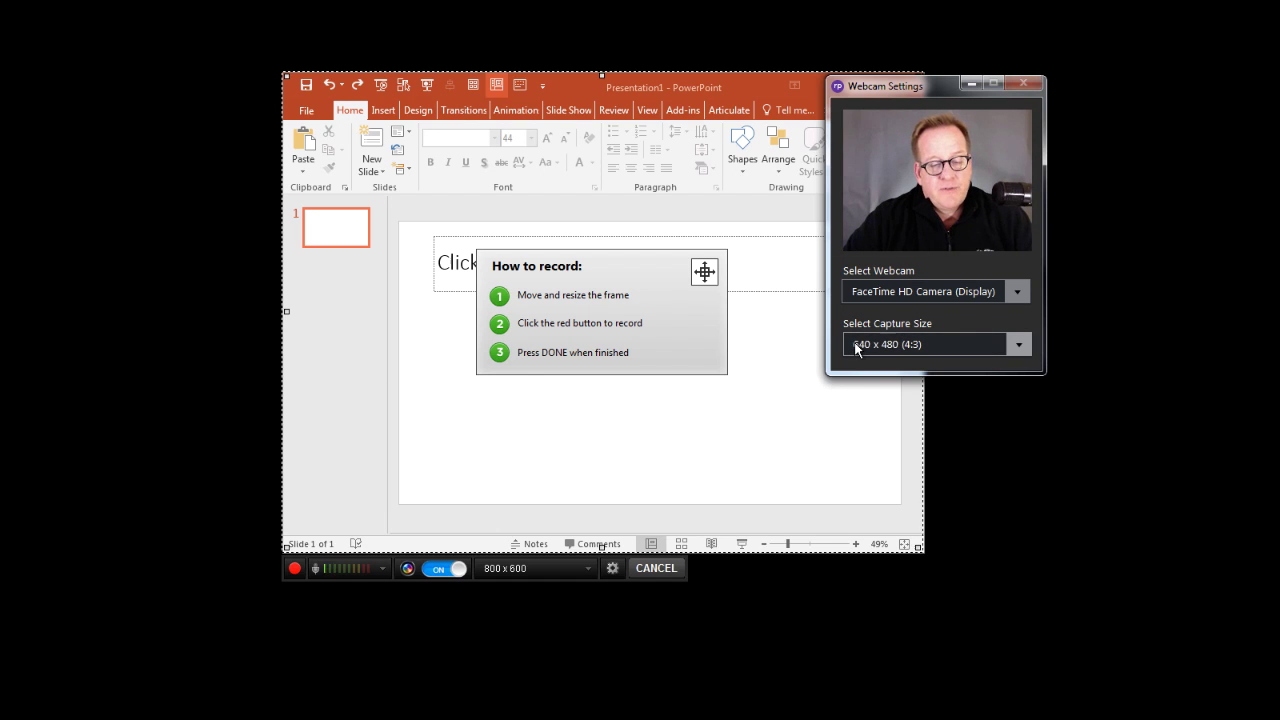
left_click(950, 346)
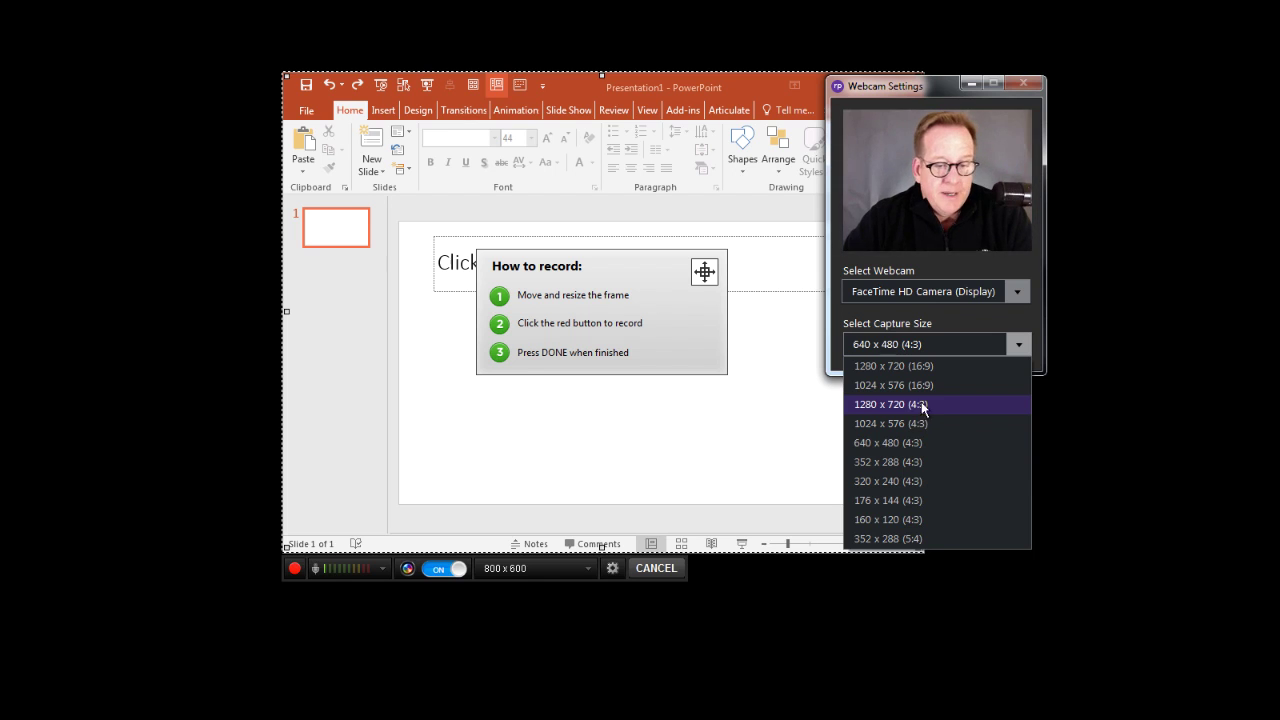
left_click(940, 319)
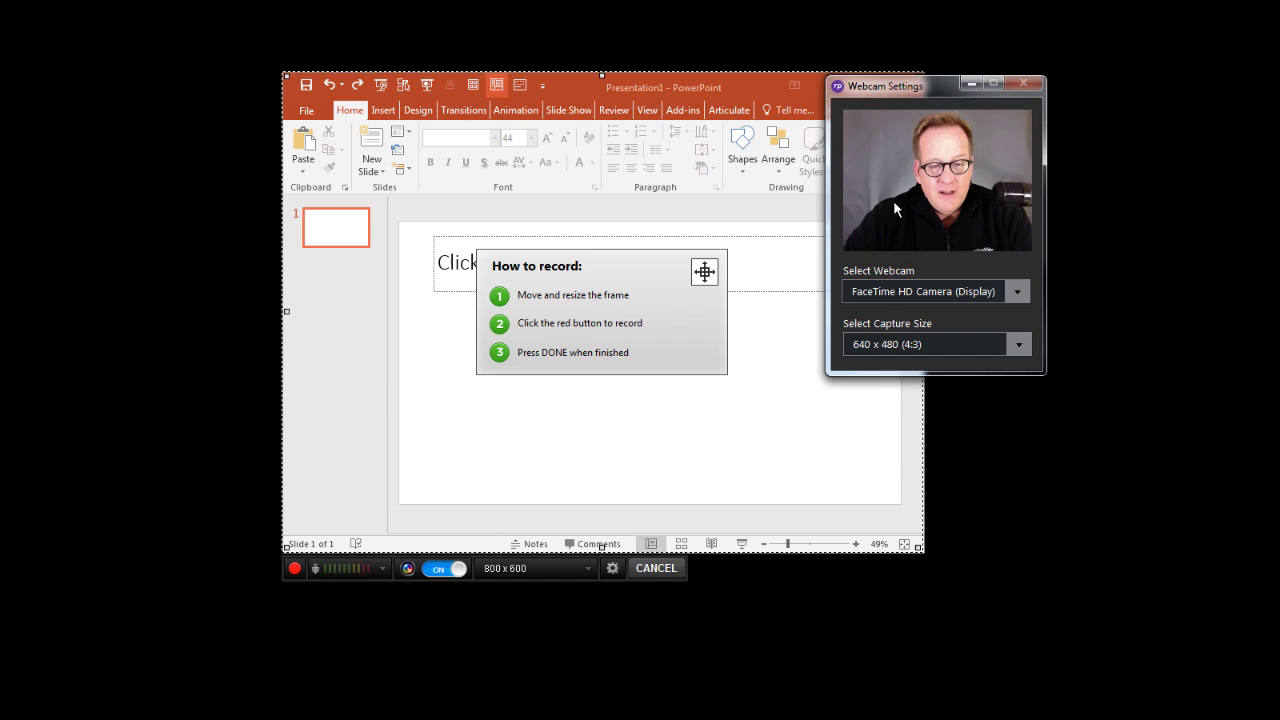
left_click(1023, 84)
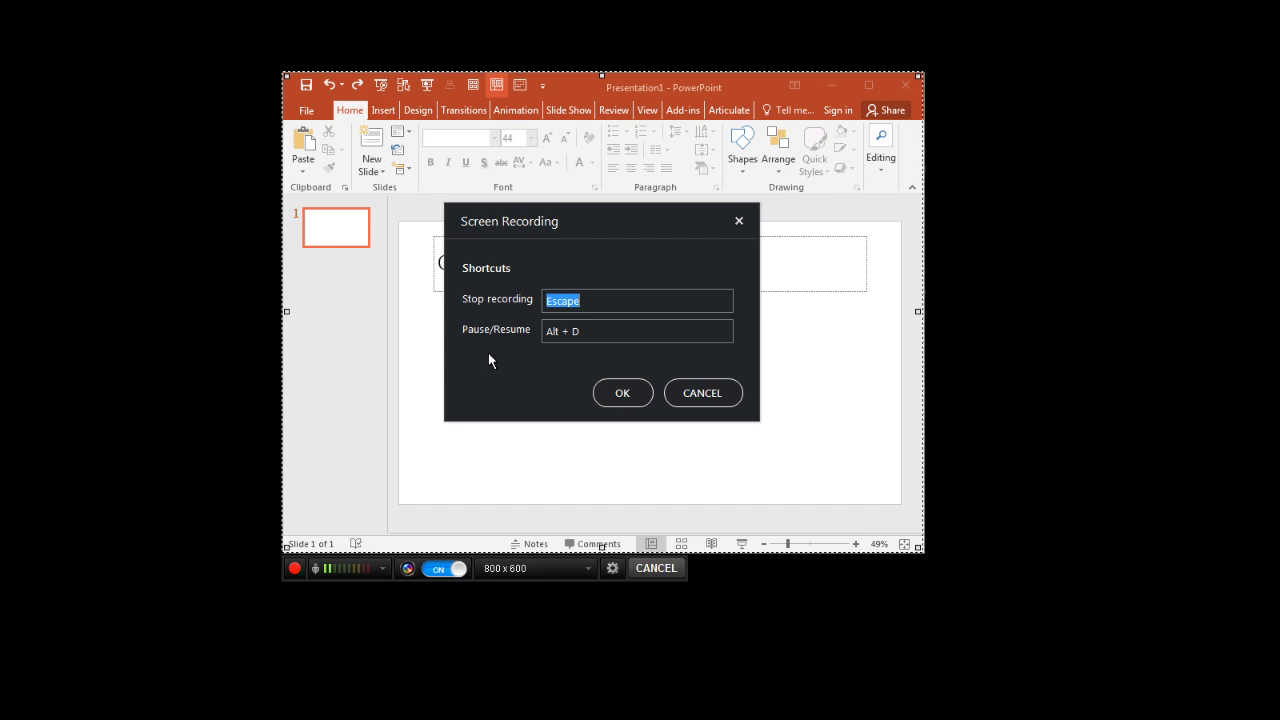
left_click(582, 332)
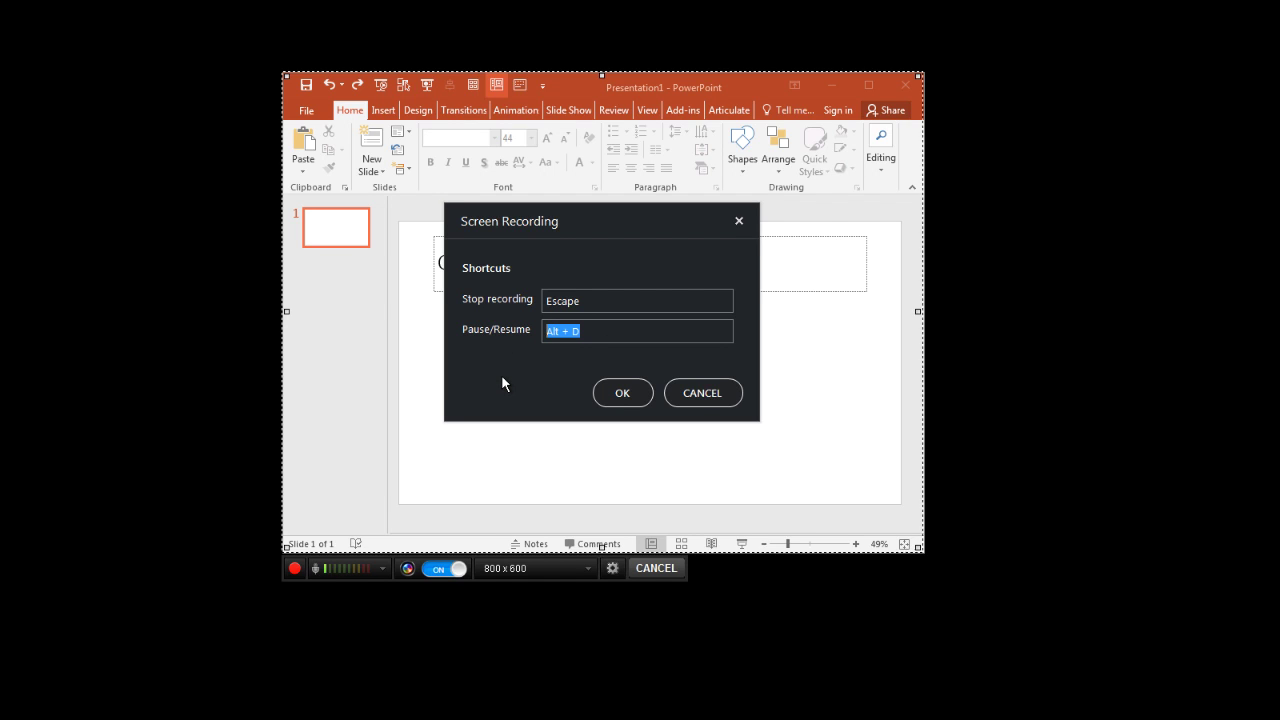
left_click(622, 393)
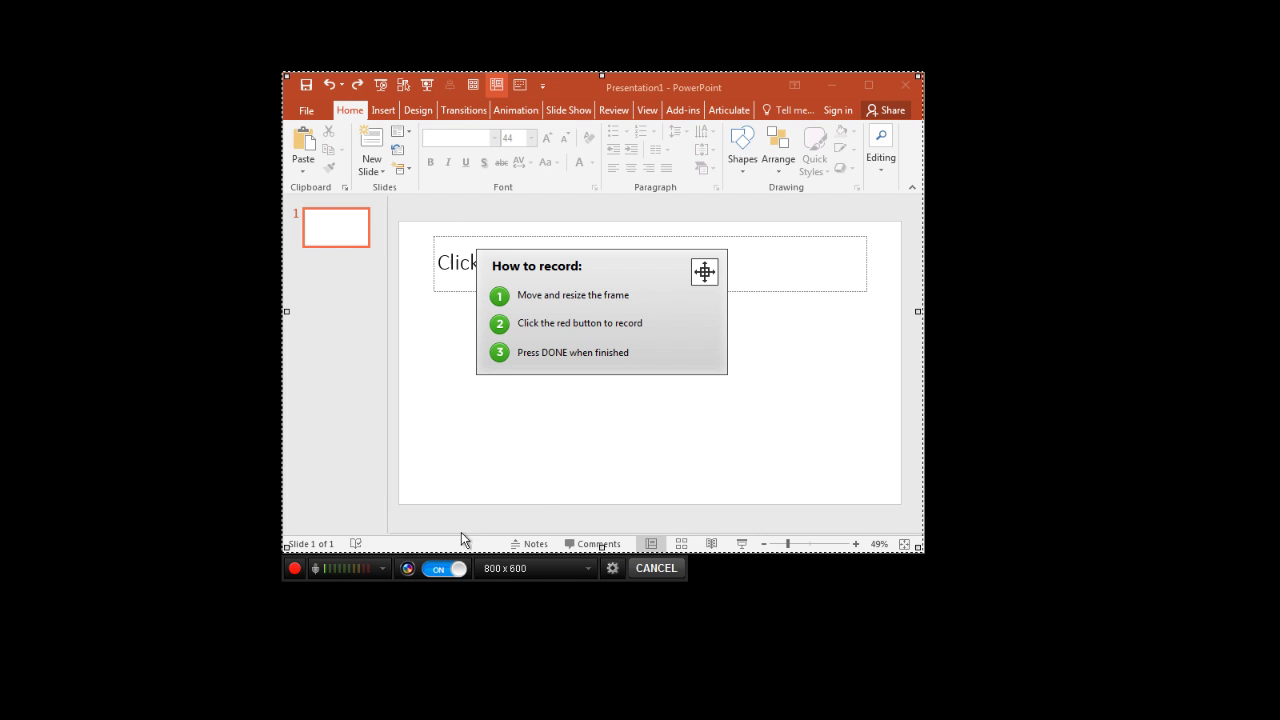
Step: Record typing 'Heading One Goes Here' into the slide title, then finish with DONE
left_click(294, 568)
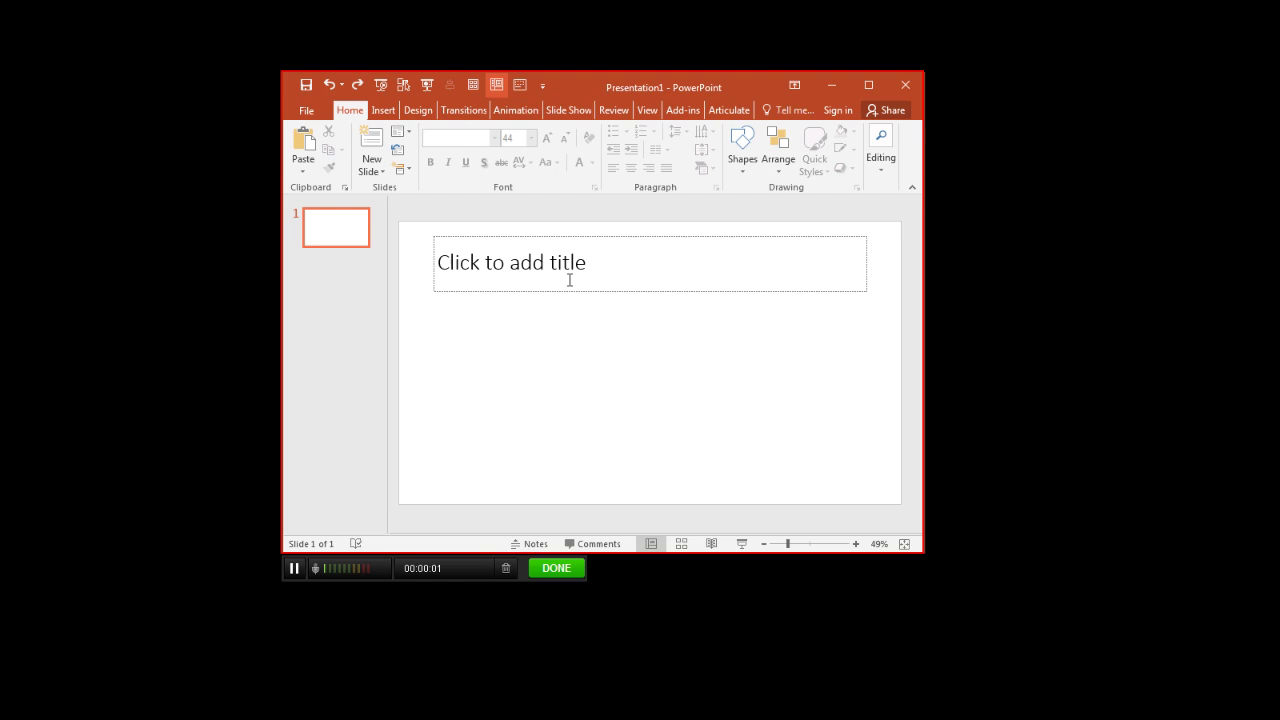
left_click(569, 279)
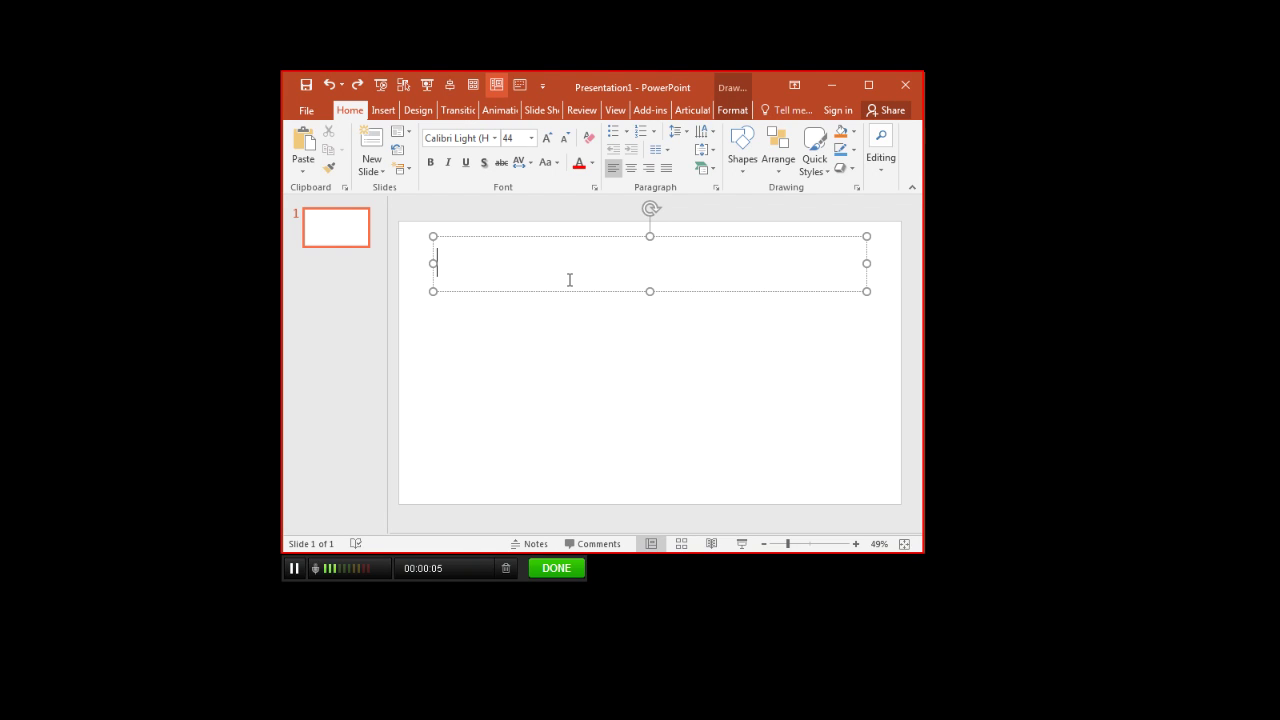
type("Heading One")
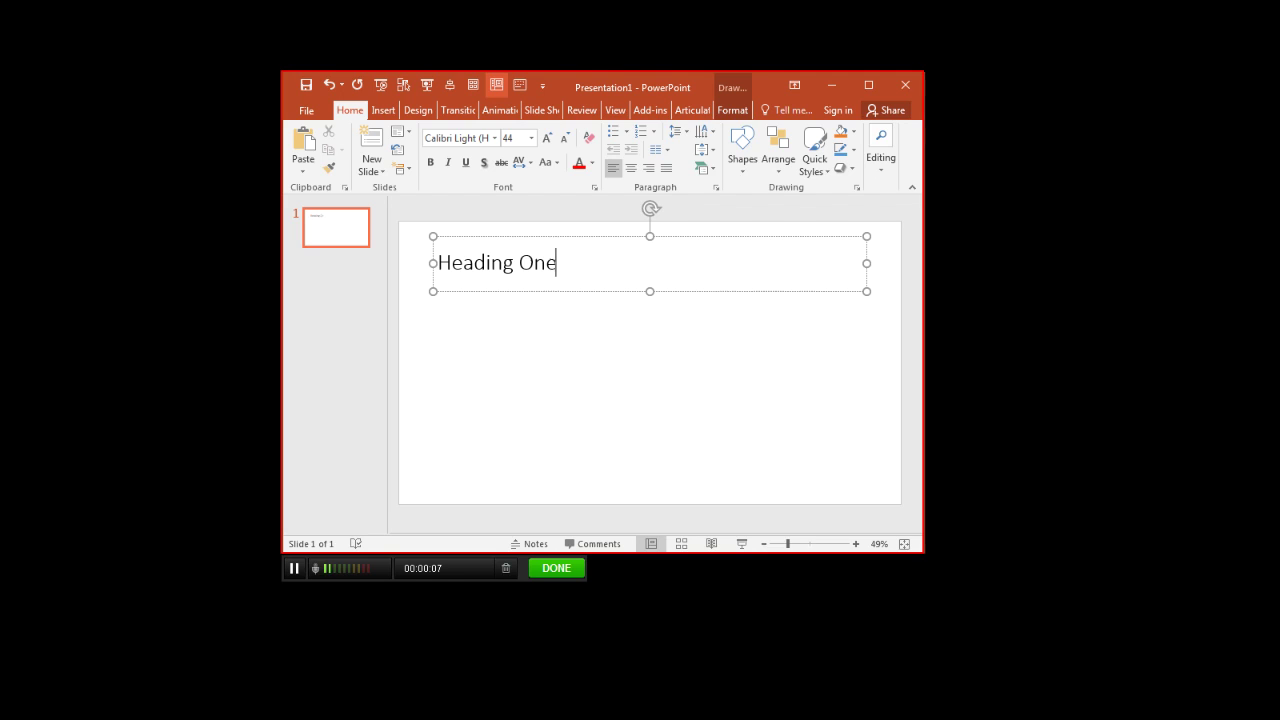
type(" Goes Here")
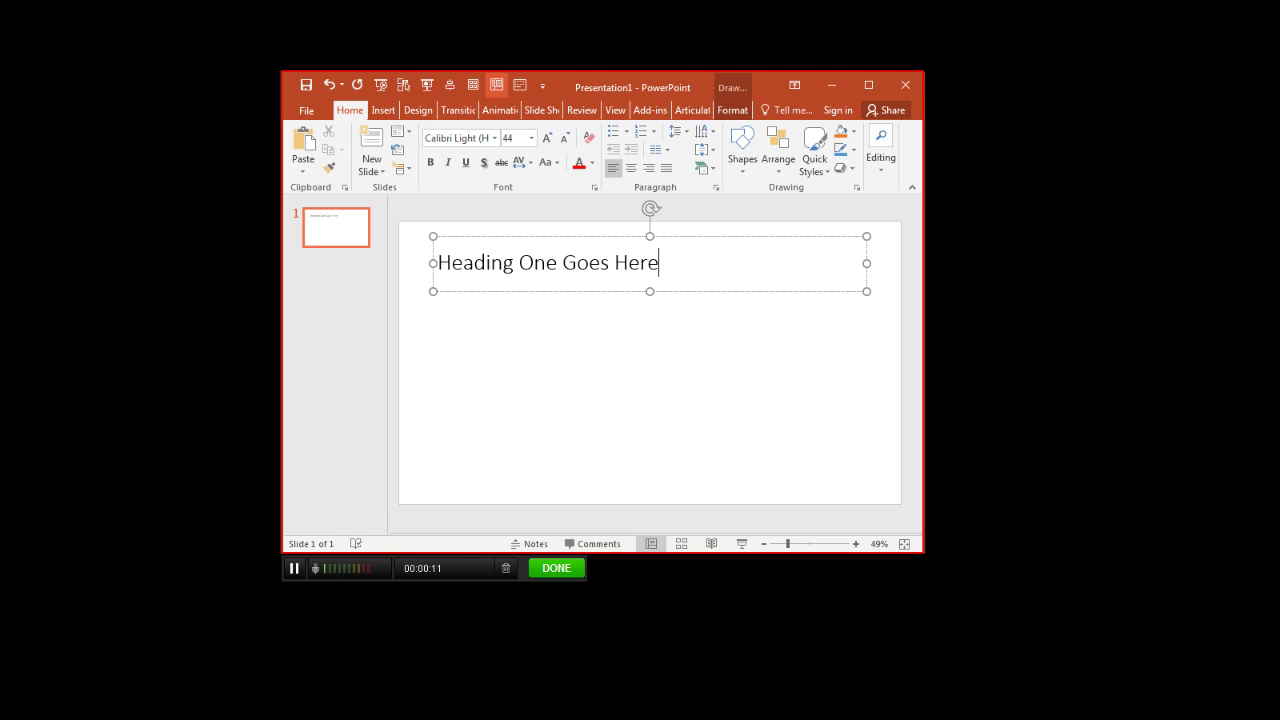
left_click(588, 355)
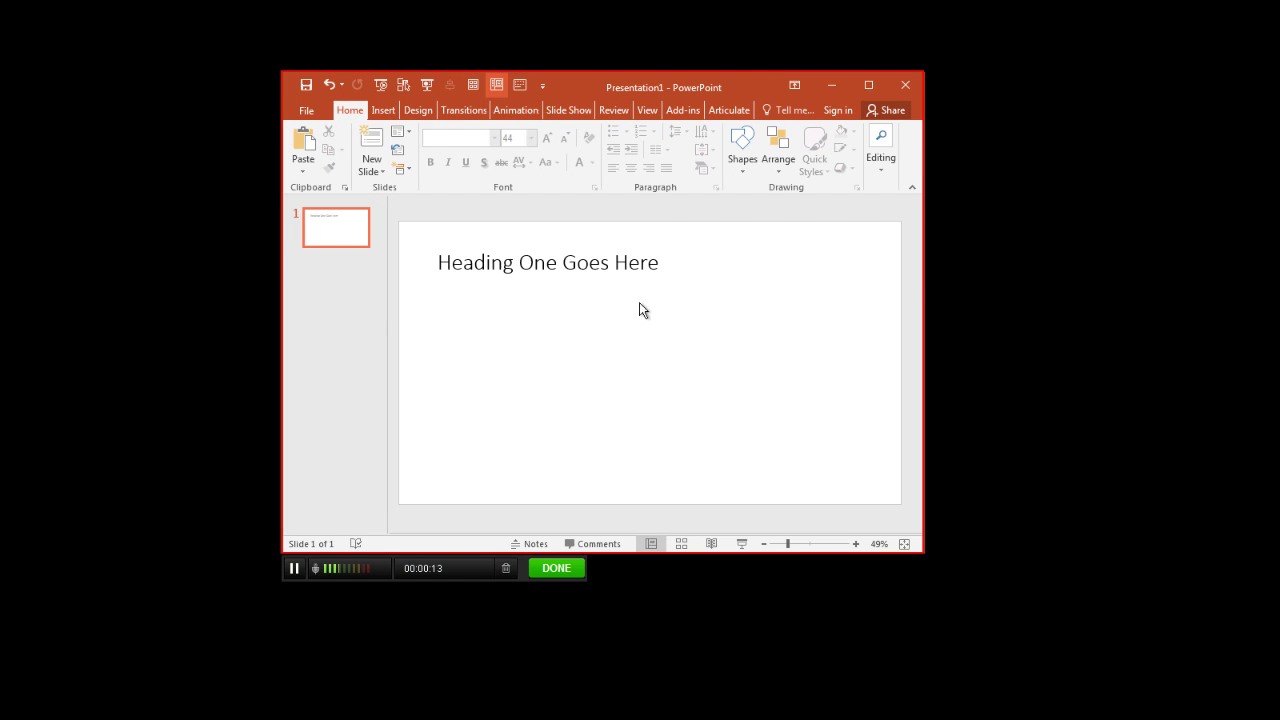
left_click(565, 568)
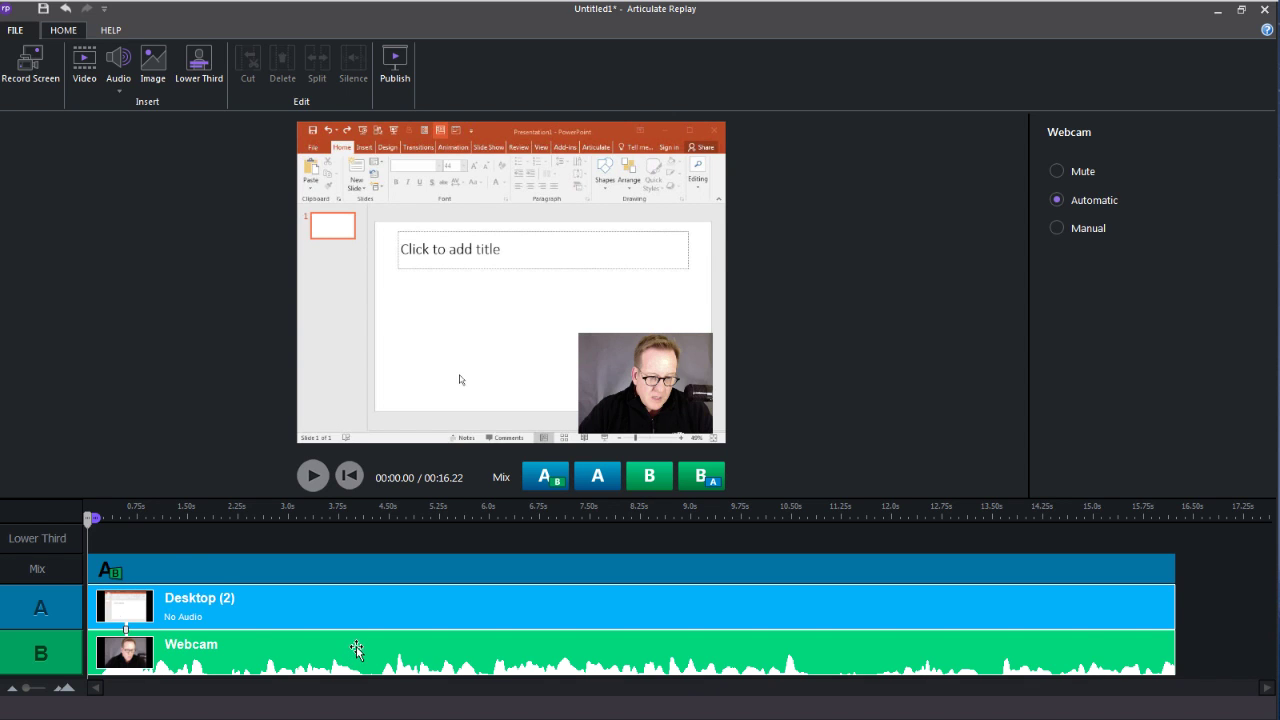
Step: Insert an A-with-B mix change at 00:01.93 on the Mix track
left_click(215, 515)
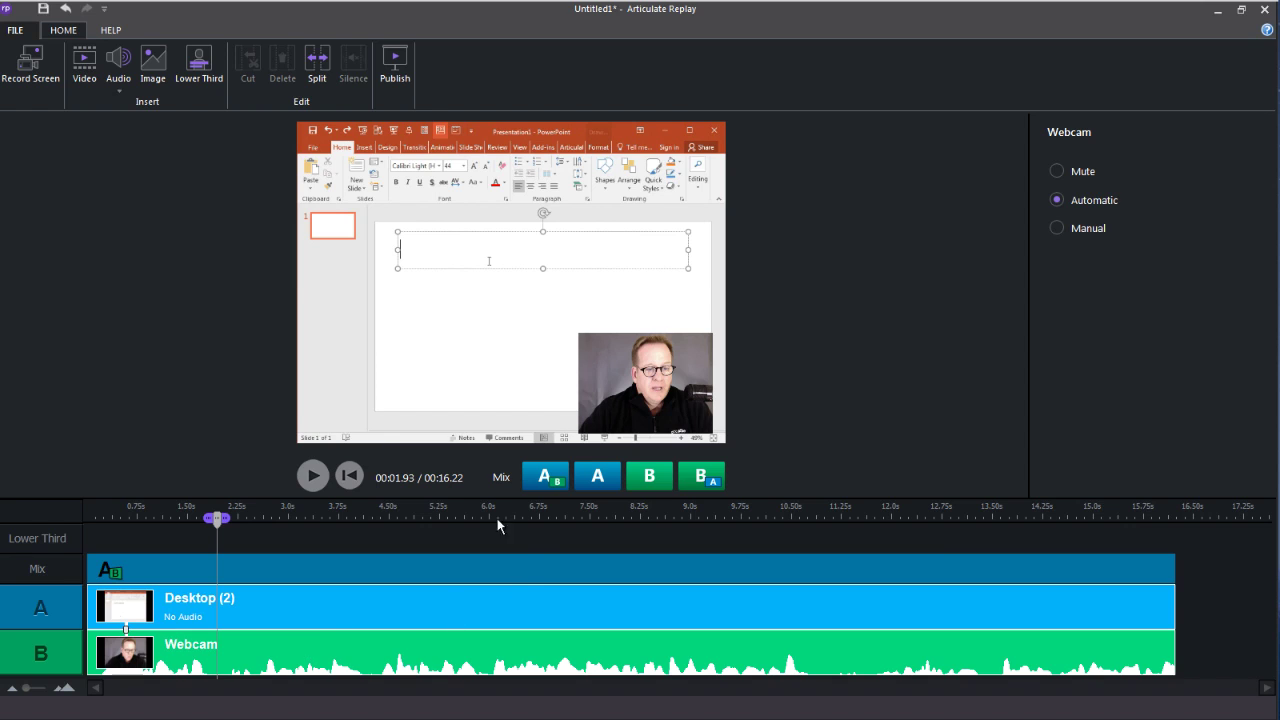
left_click(552, 487)
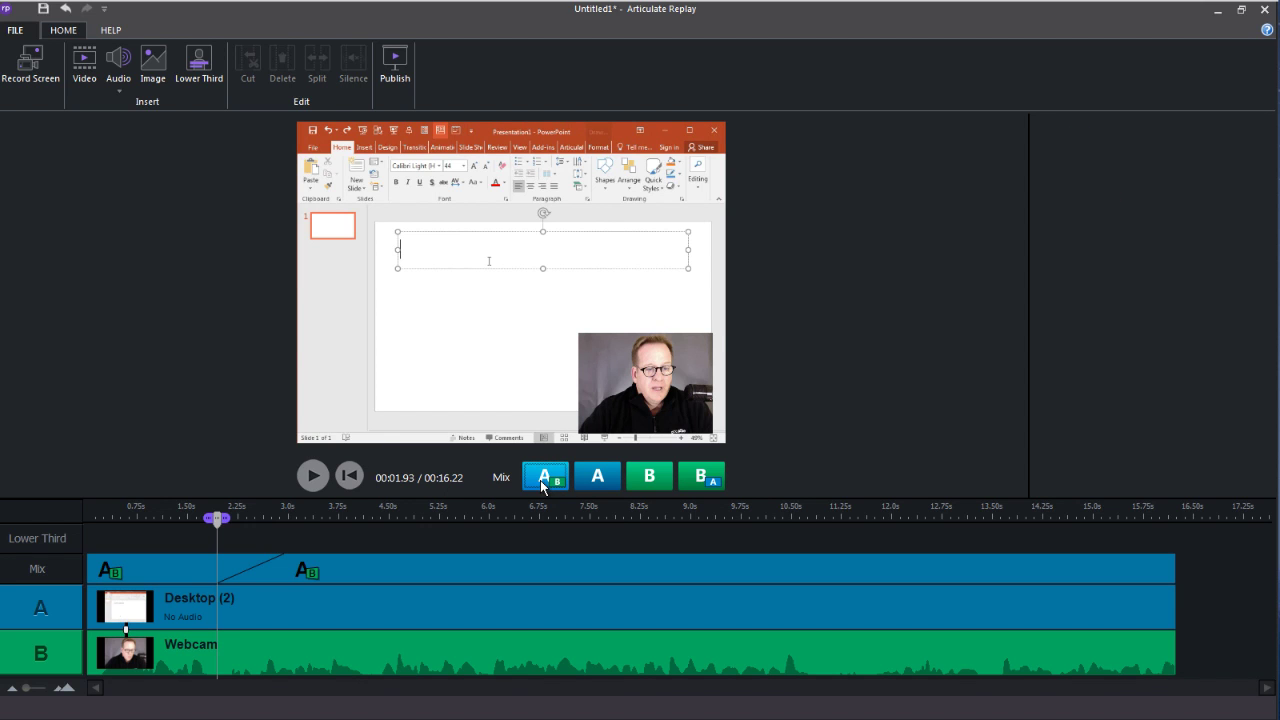
Step: Change the mix segment after 00:01.93 to Track B + A, webcam full with desktop inset
left_click_drag(217, 519, 317, 519)
left_click(645, 390)
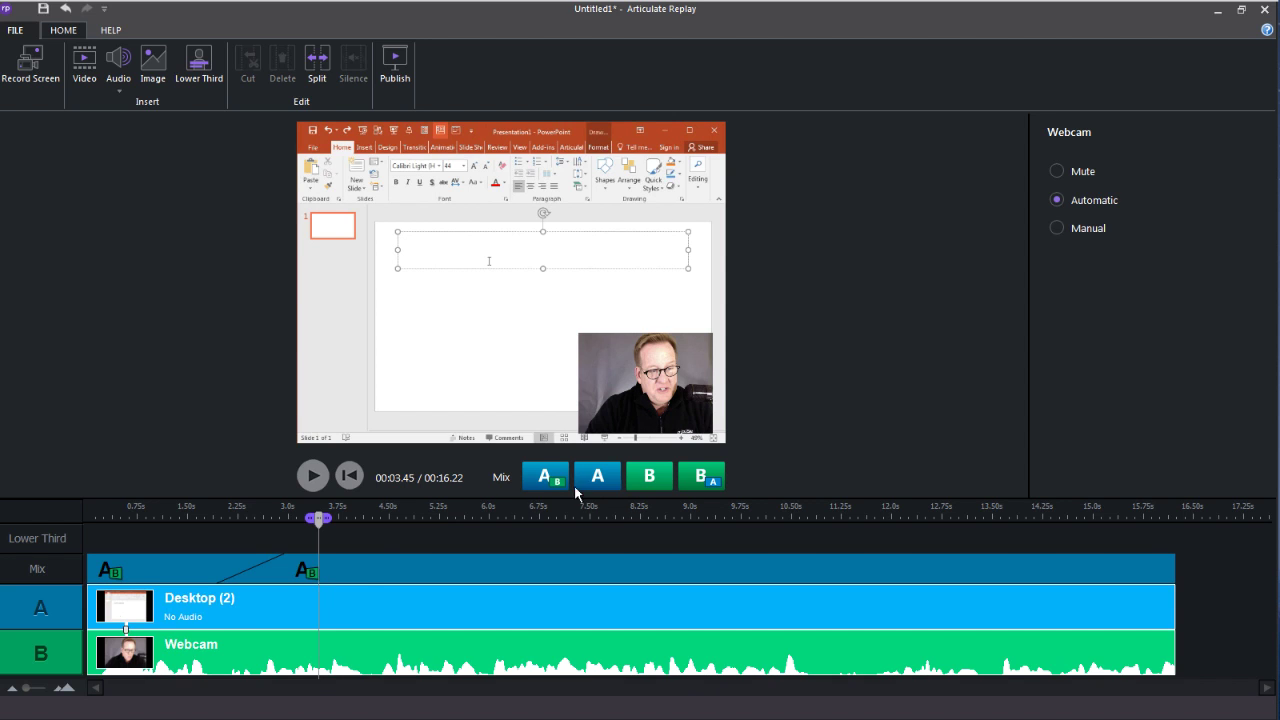
left_click(358, 571)
right_click(358, 569)
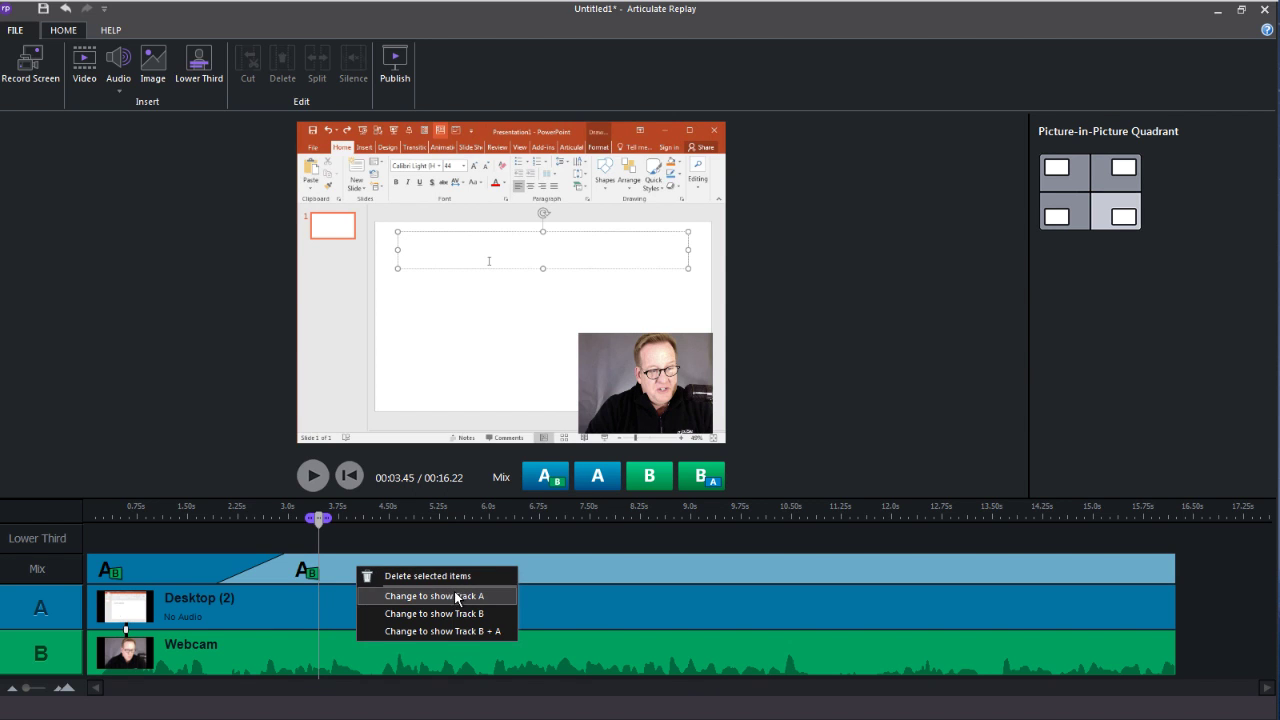
left_click(497, 632)
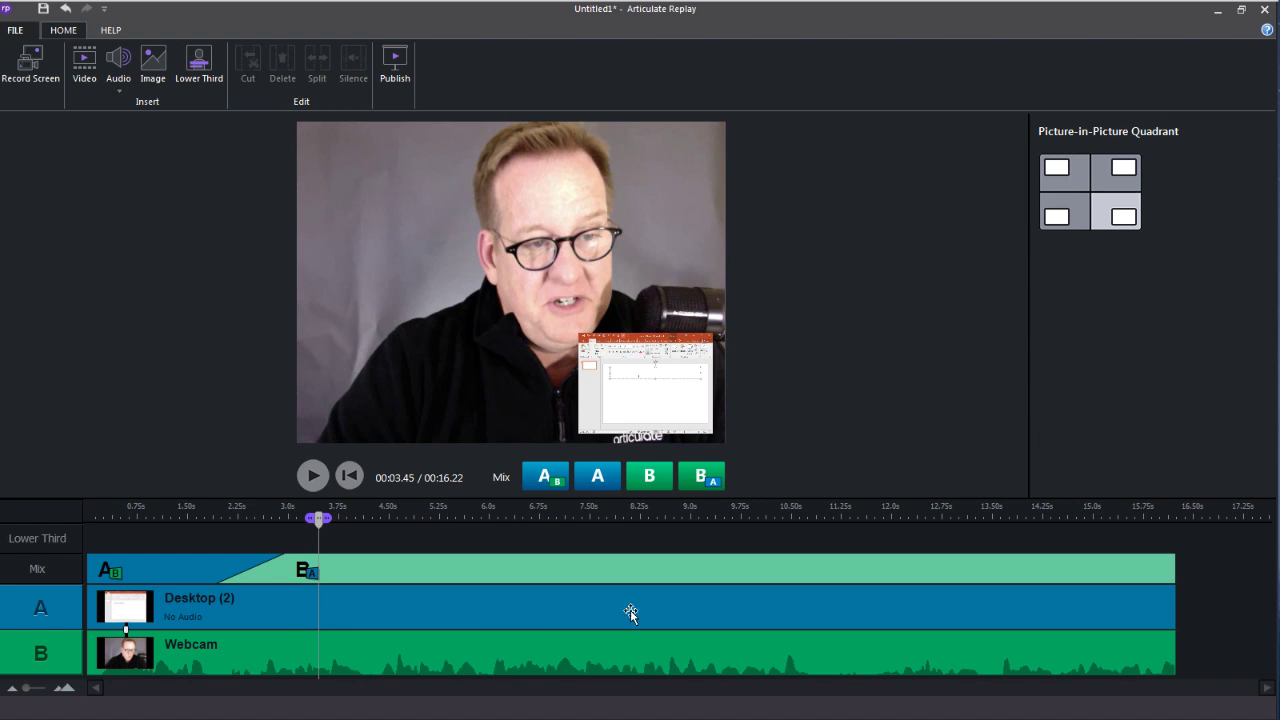
left_click_drag(320, 518, 190, 528)
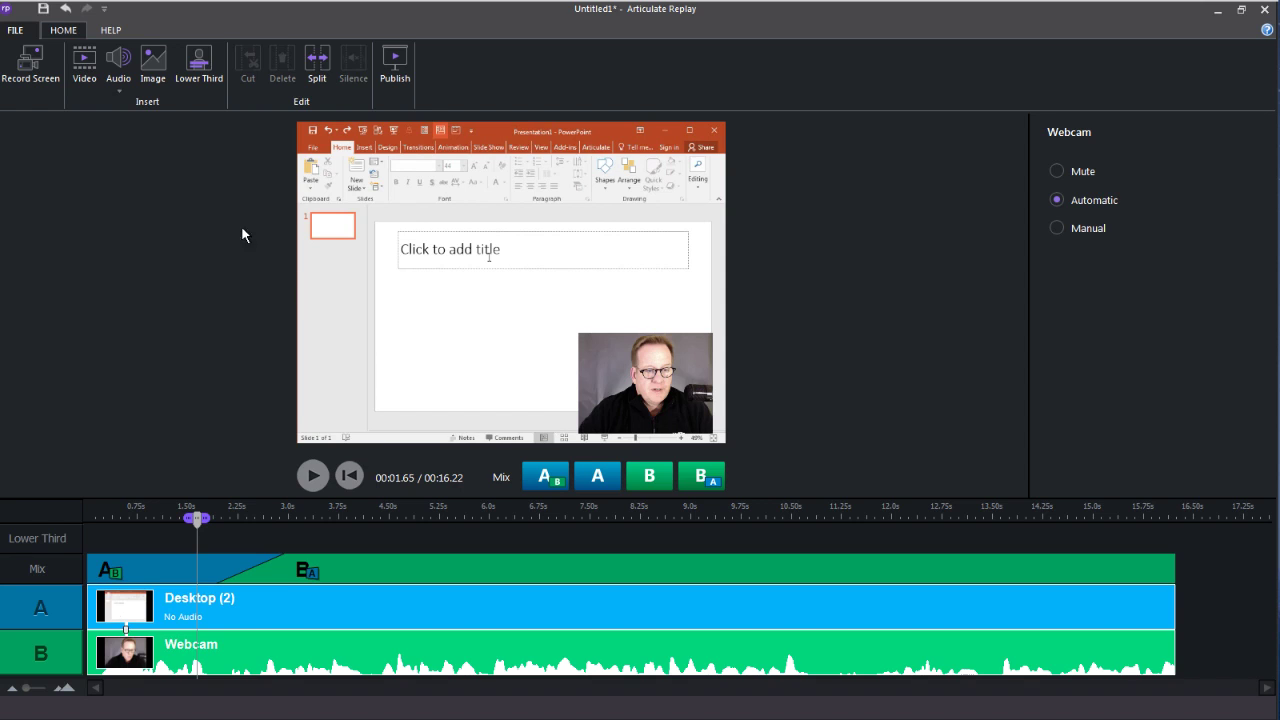
Step: Save the project through FILE > Save as 'Replay Test v1' on the Desktop
left_click(16, 31)
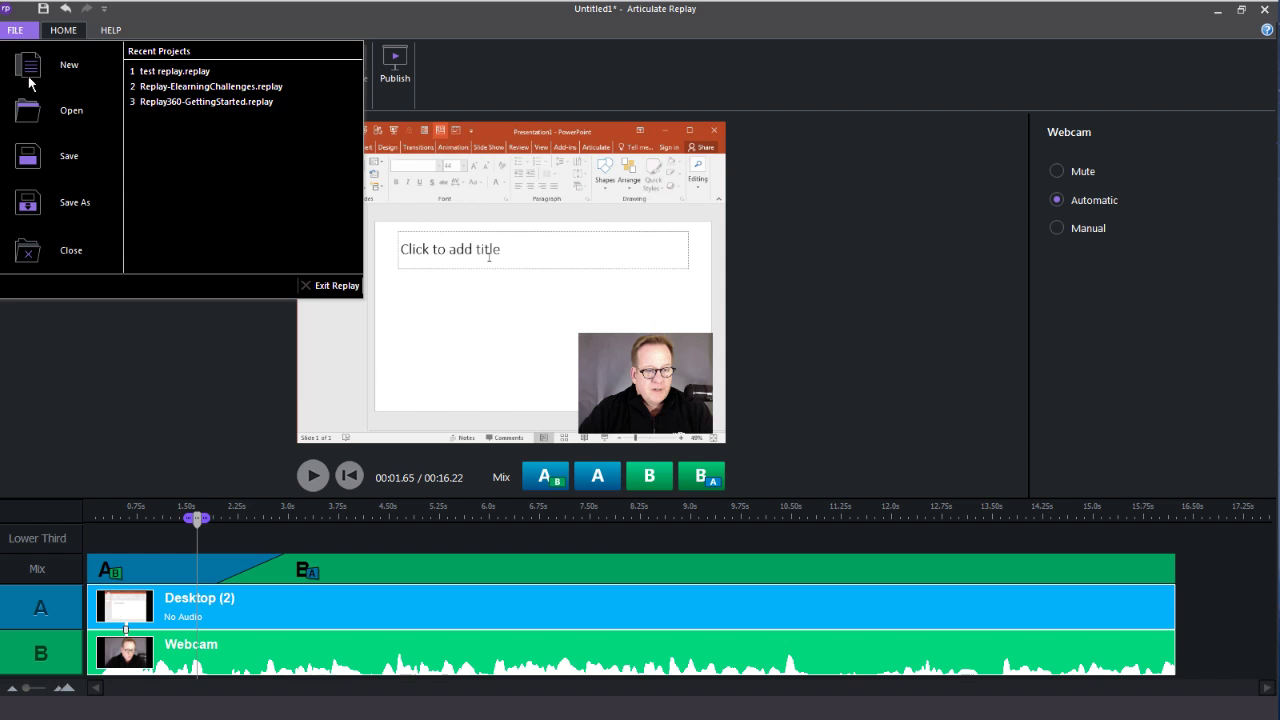
left_click(50, 164)
type("Rep")
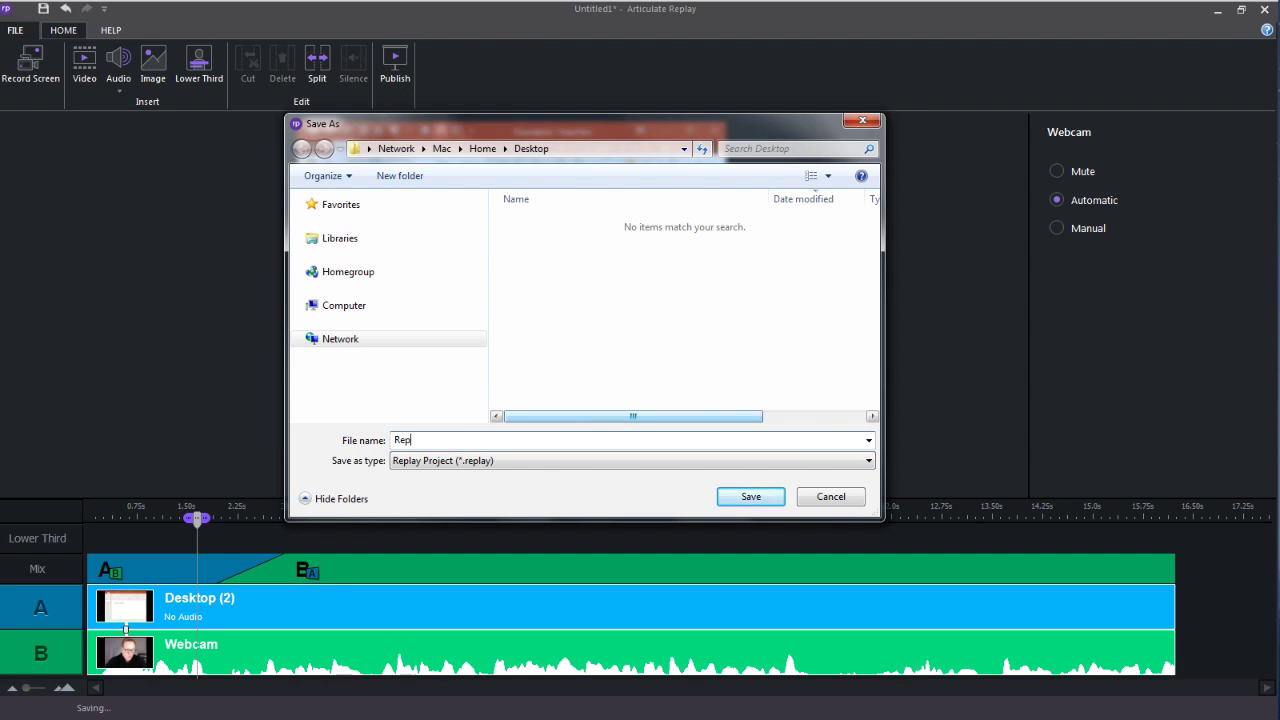
type("lay Test v1")
left_click(745, 500)
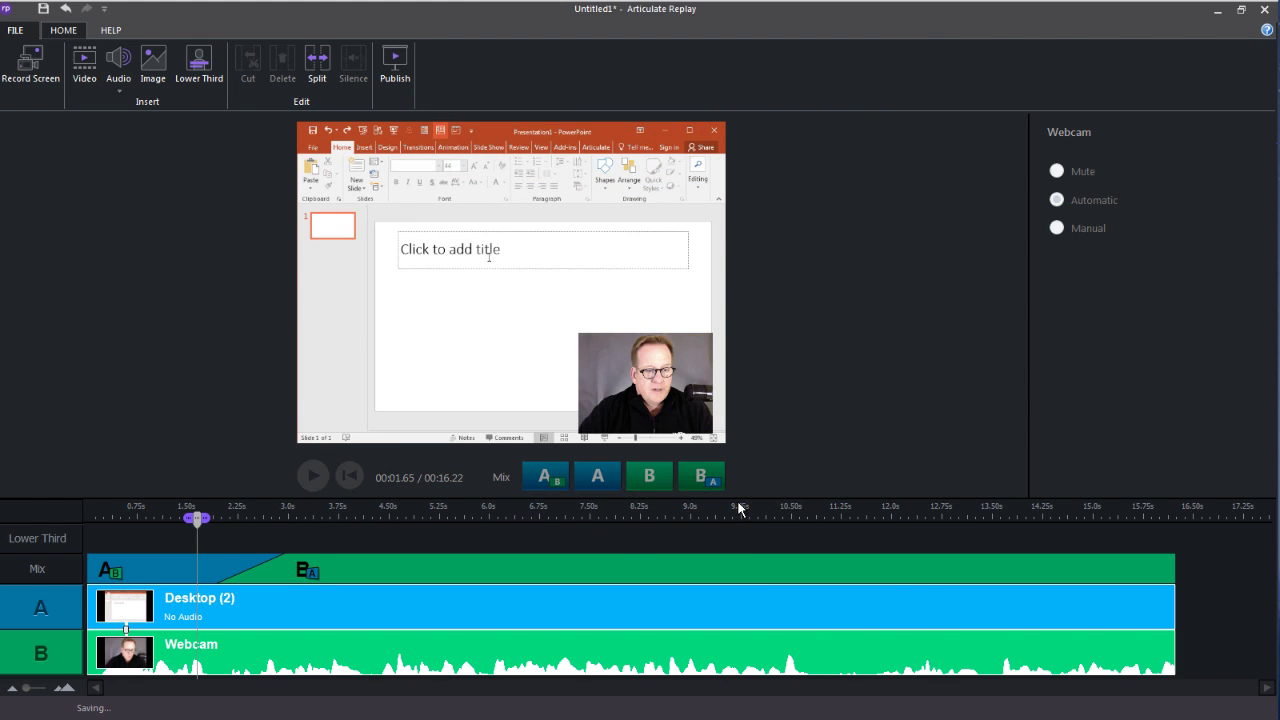